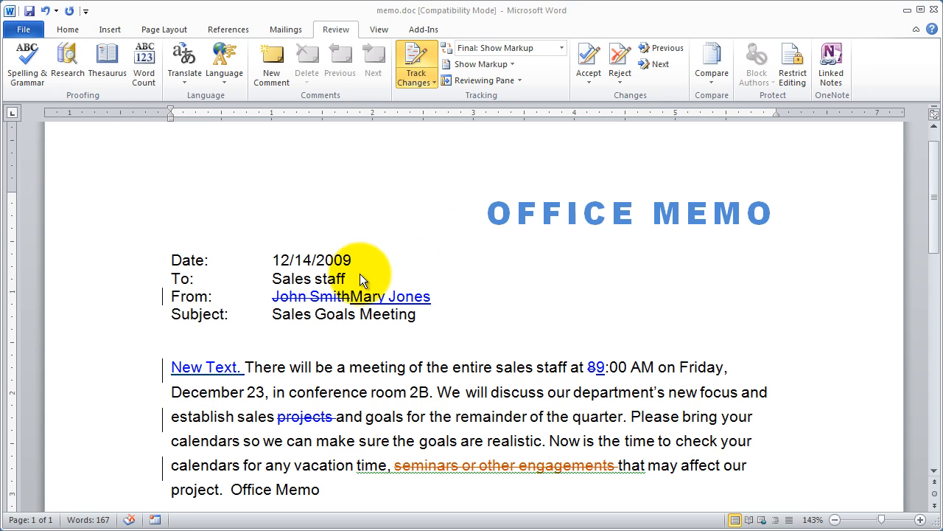
Preview the memo in Final view without markup, return to Final: Show Markup and look over the tracked changes
left_click(352, 227)
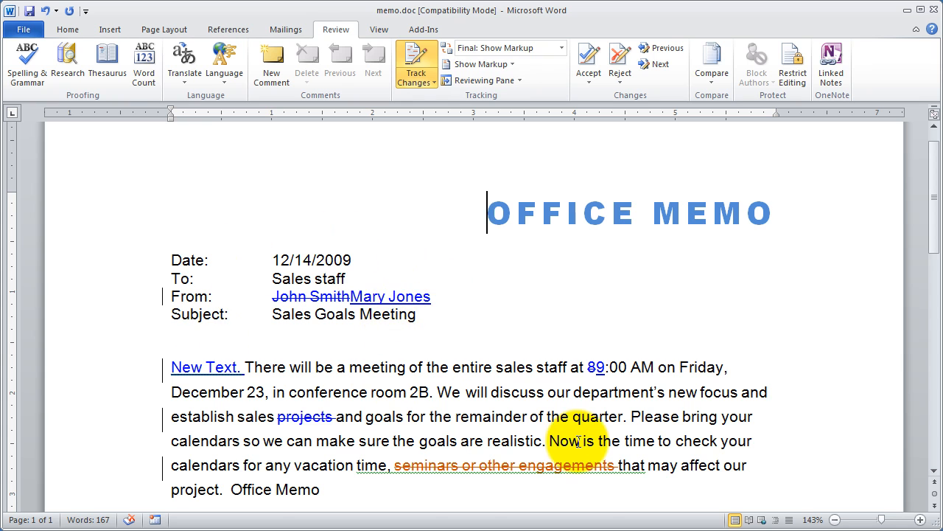
scroll(577, 440, "down", 2)
scroll(577, 441, "down", 2)
scroll(580, 442, "up", 5)
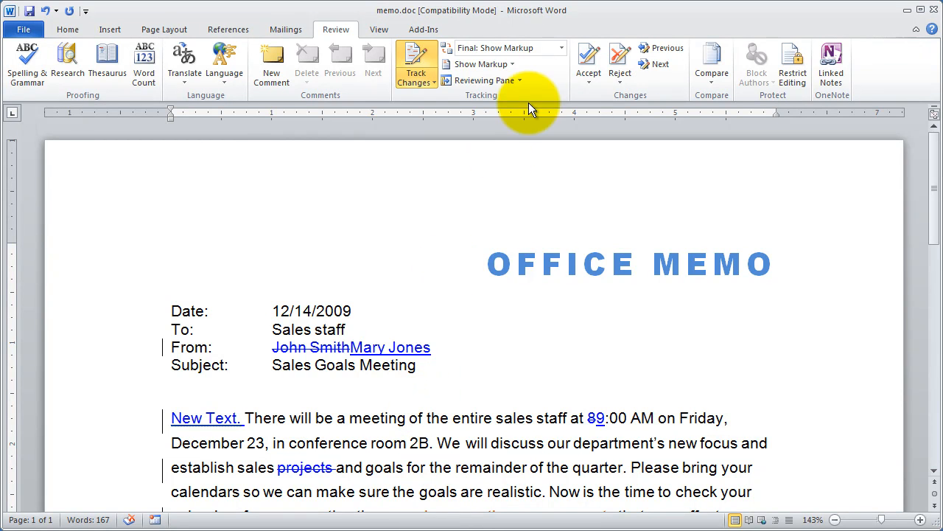
left_click(559, 49)
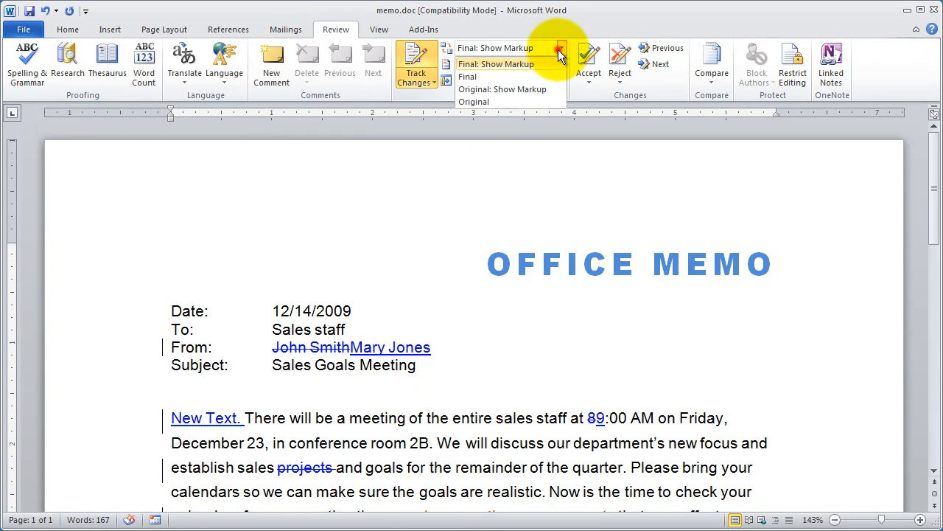
left_click(470, 76)
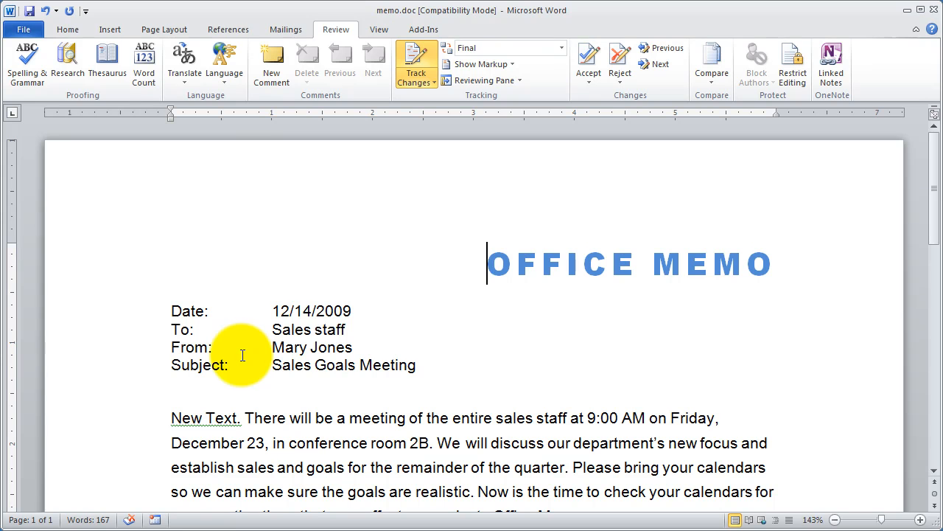
left_click(564, 48)
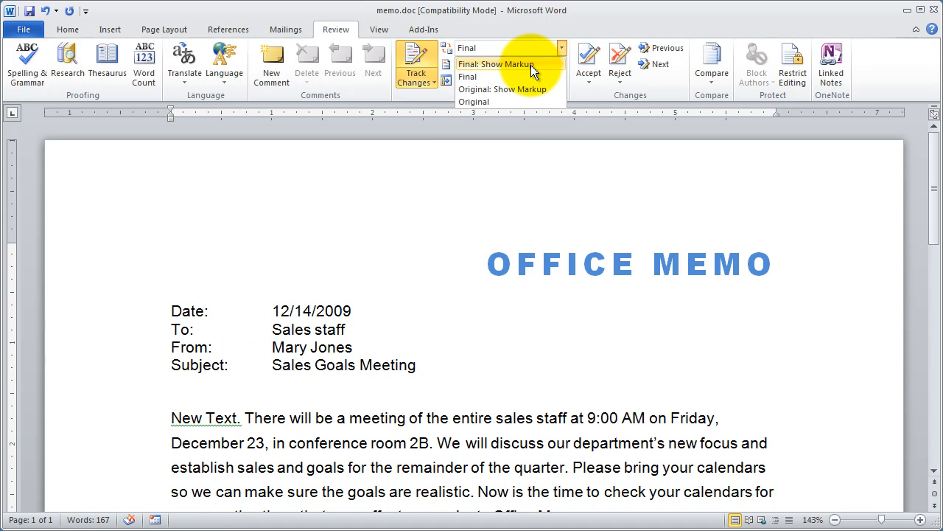
left_click(507, 65)
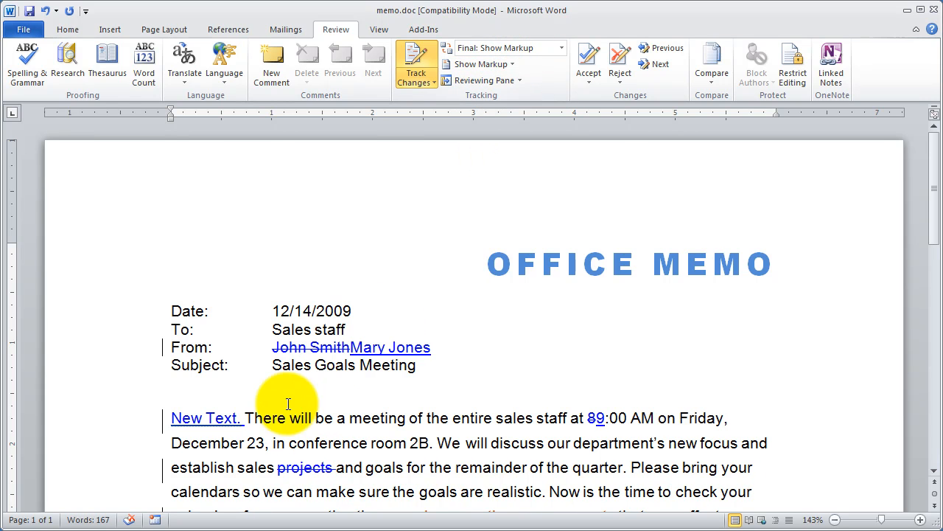
scroll(382, 381, "down", 2)
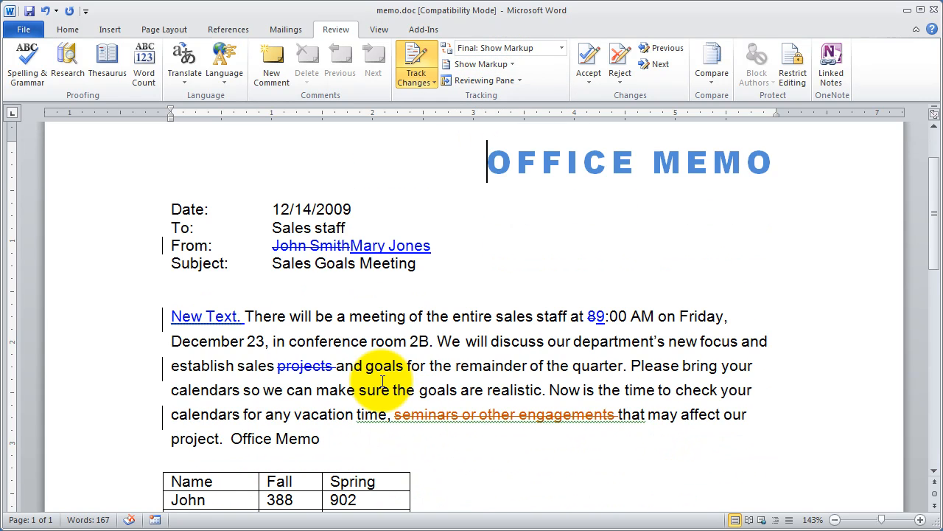
scroll(383, 381, "up", 2)
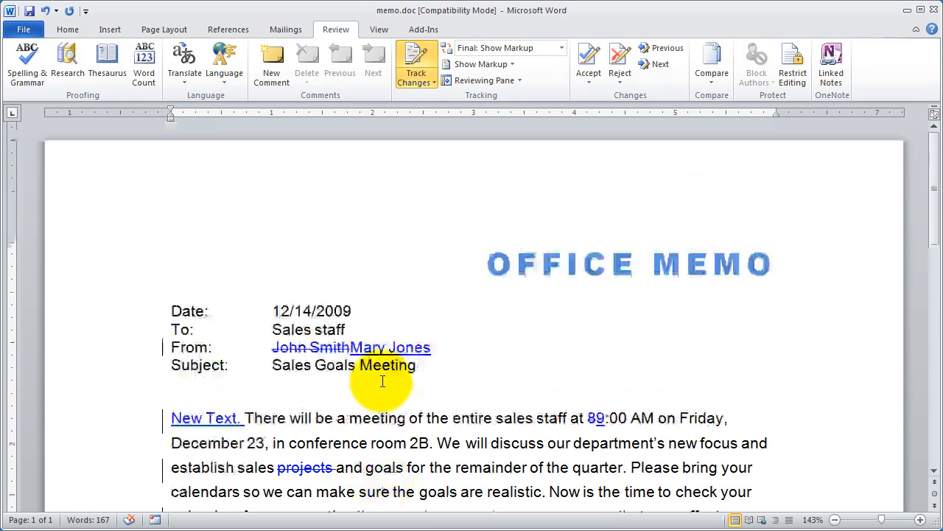
View the memo as Original and as Original: Show Markup, ending on Final: Show Markup
left_click(559, 47)
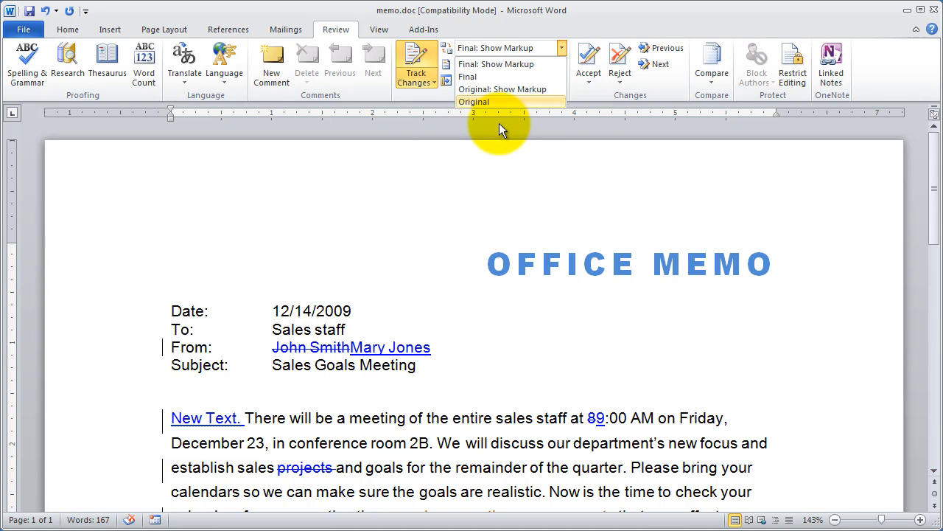
left_click(473, 101)
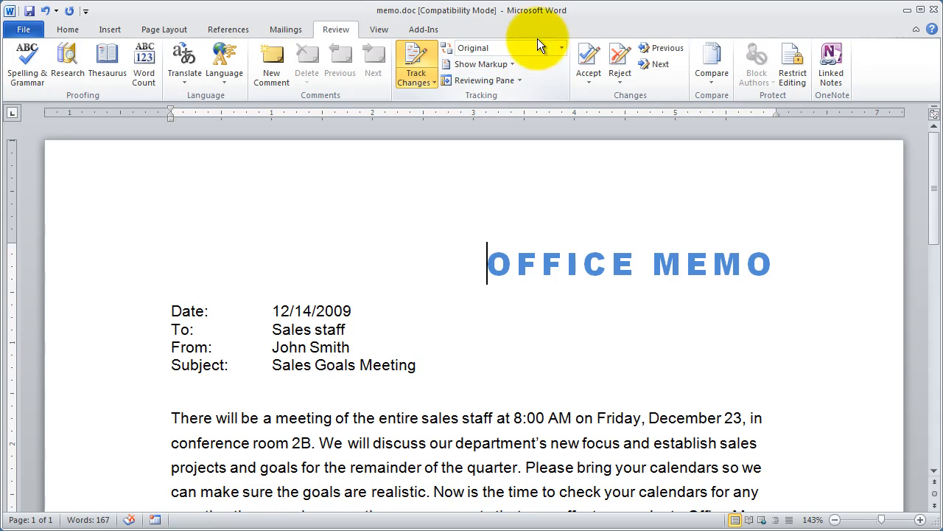
left_click(560, 47)
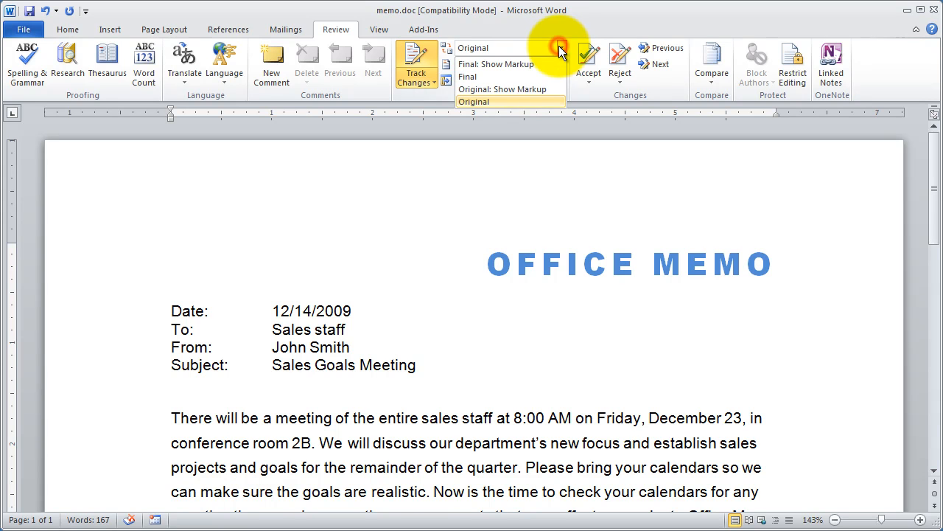
left_click(519, 88)
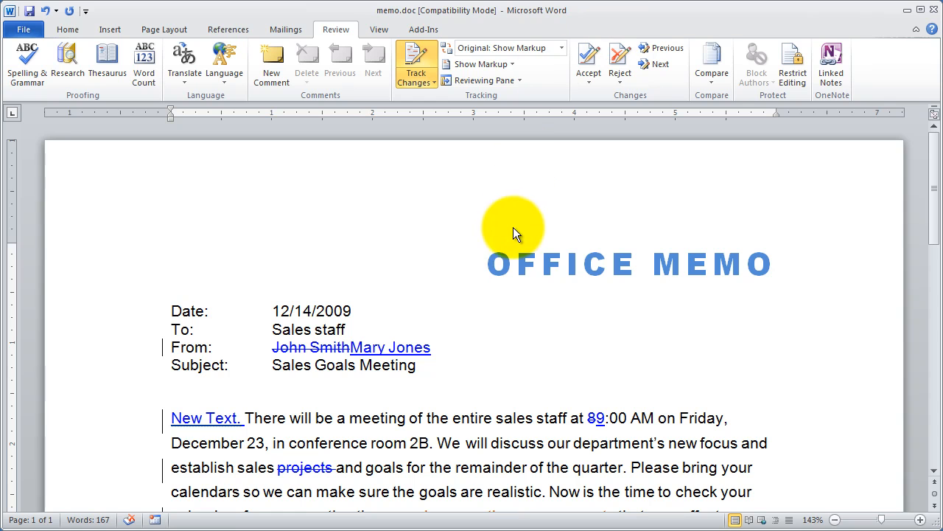
left_click(561, 49)
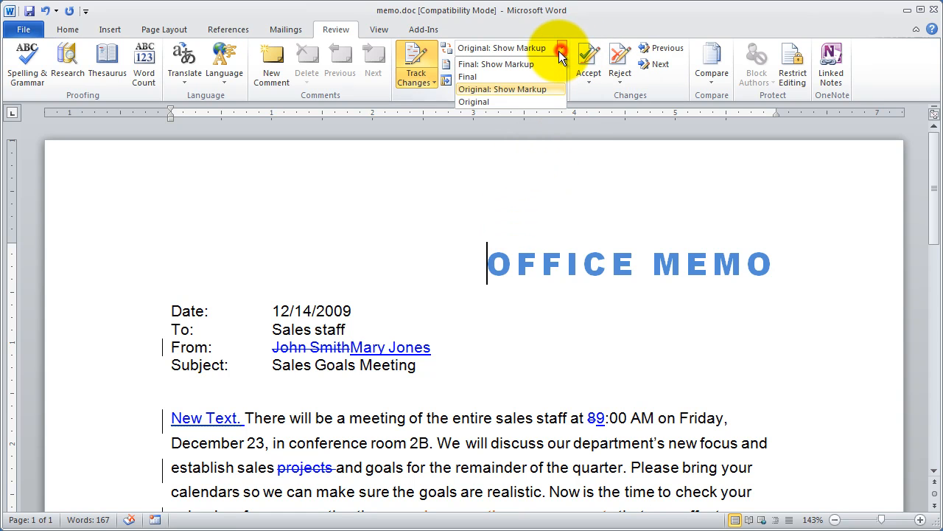
left_click(542, 66)
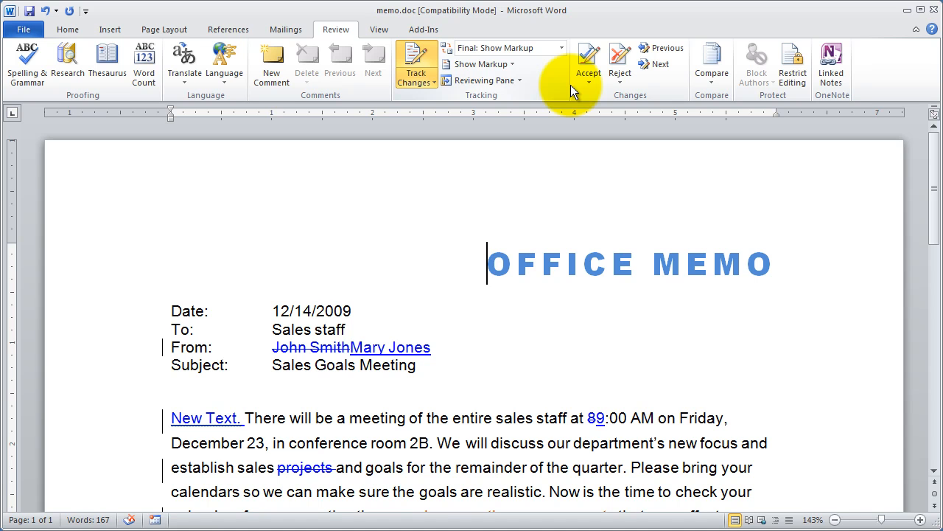
Compare the memo's Final view with Final: Show Markup several times, finishing with the markup displayed
left_click(564, 47)
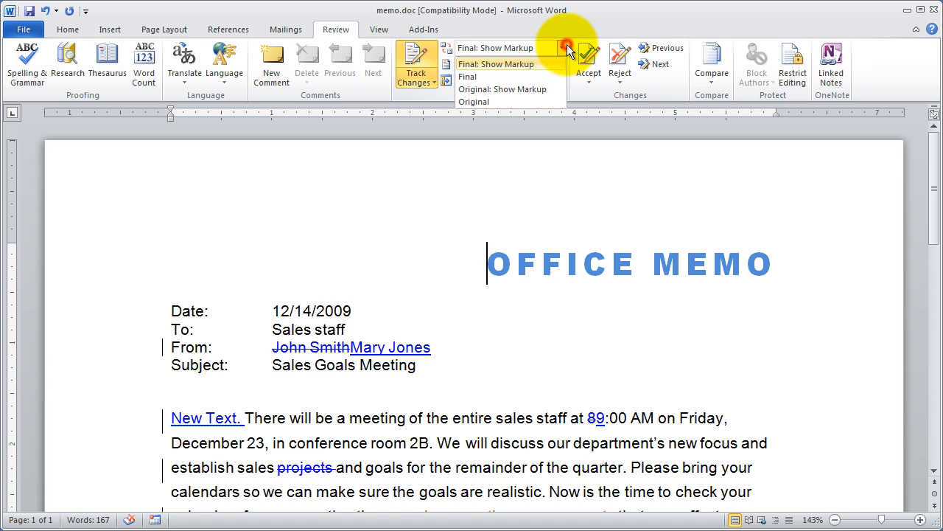
left_click(503, 74)
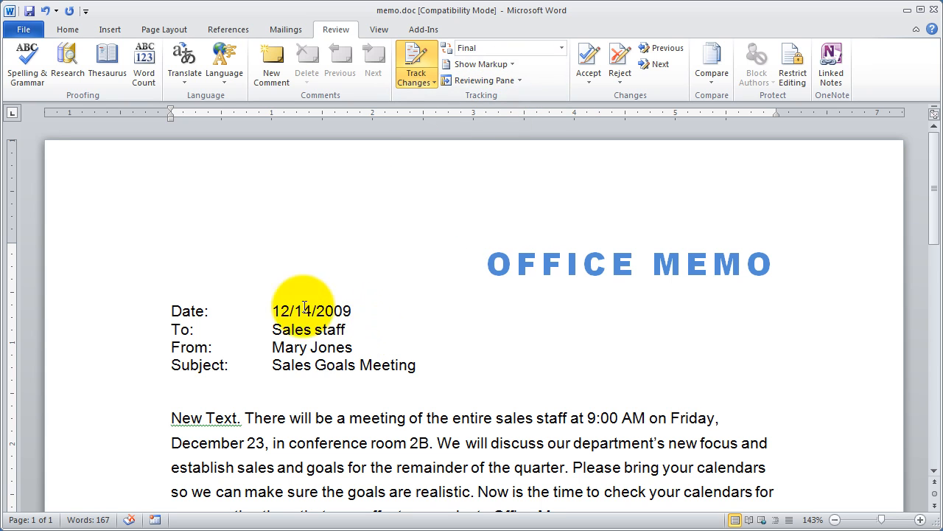
left_click(561, 48)
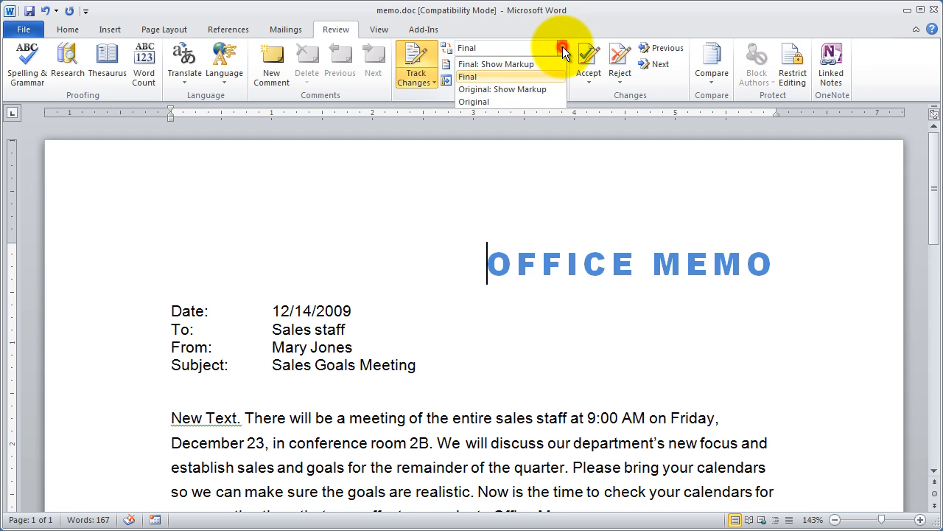
left_click(520, 67)
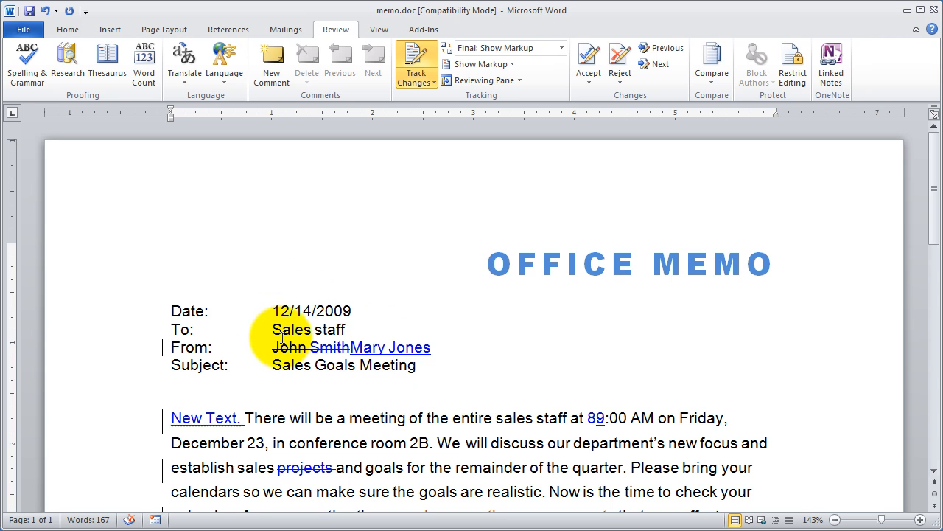
left_click(512, 46)
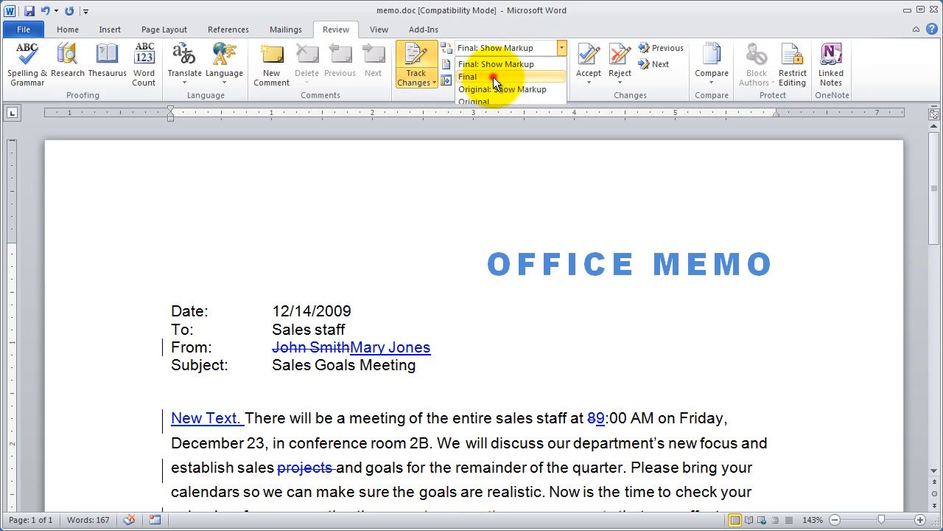
left_click(493, 76)
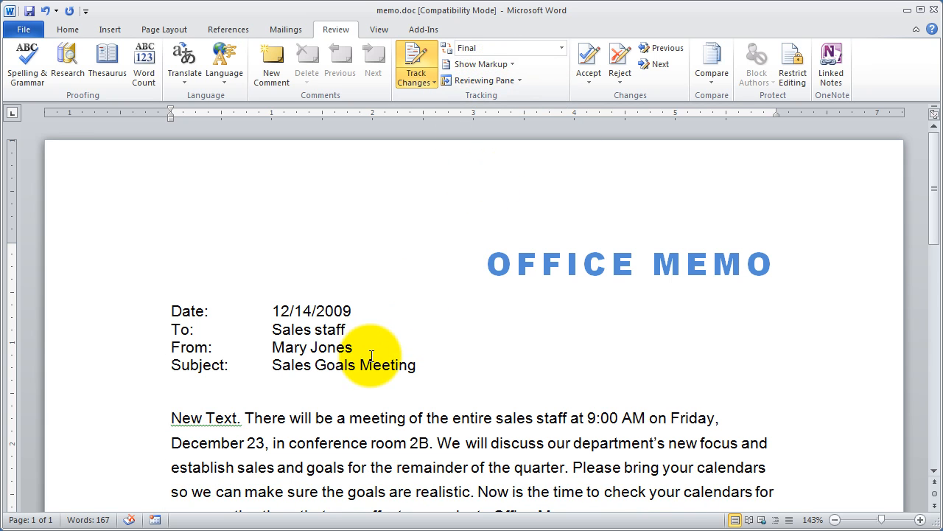
left_click(562, 48)
left_click(526, 62)
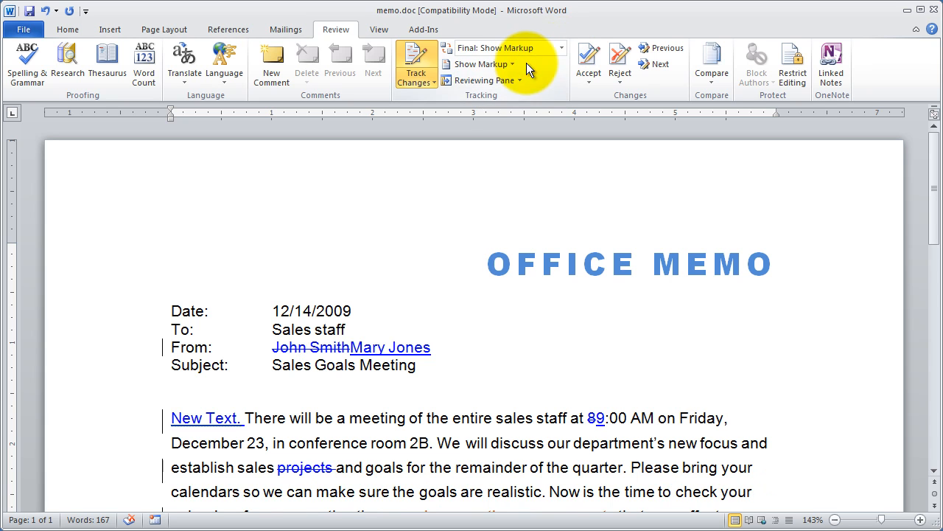
left_click(561, 48)
left_click(533, 76)
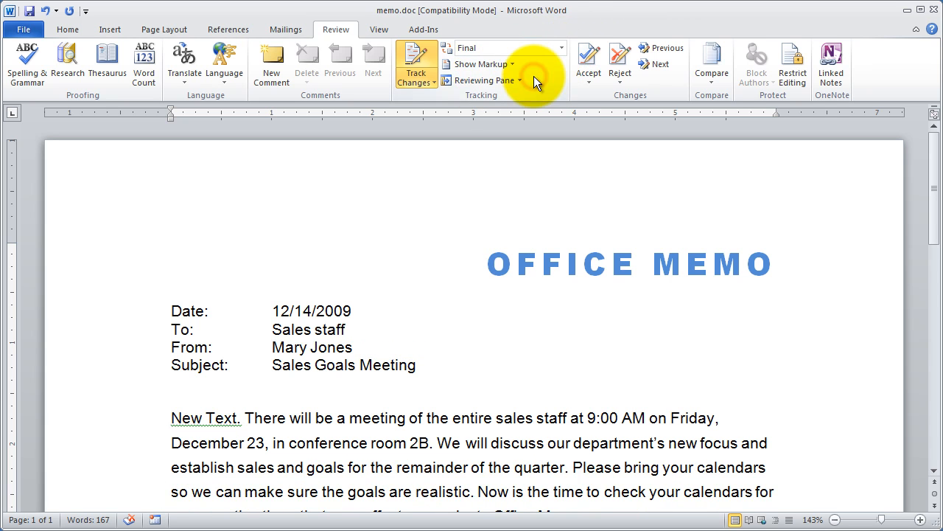
left_click(559, 47)
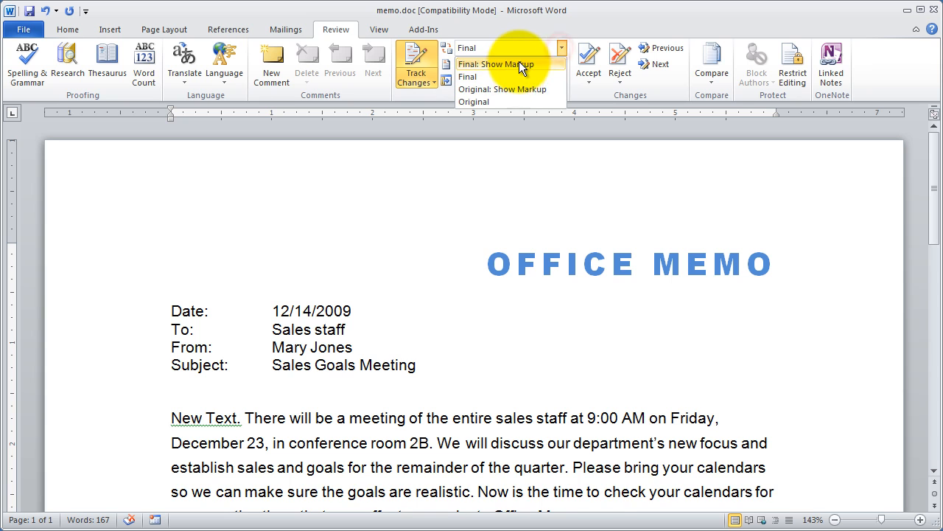
left_click(518, 62)
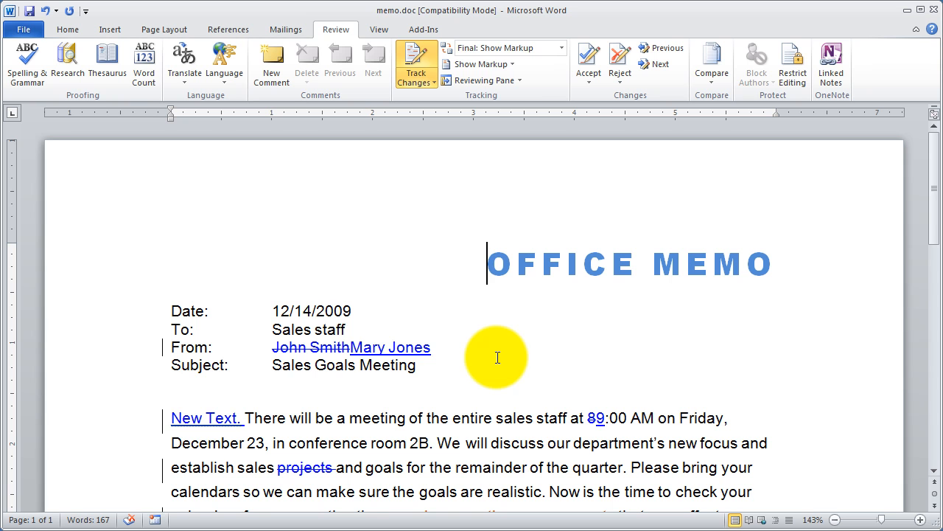
Accept the tracked insertion of the new sender's name and the deletion of the old name on the From line
left_click(270, 347)
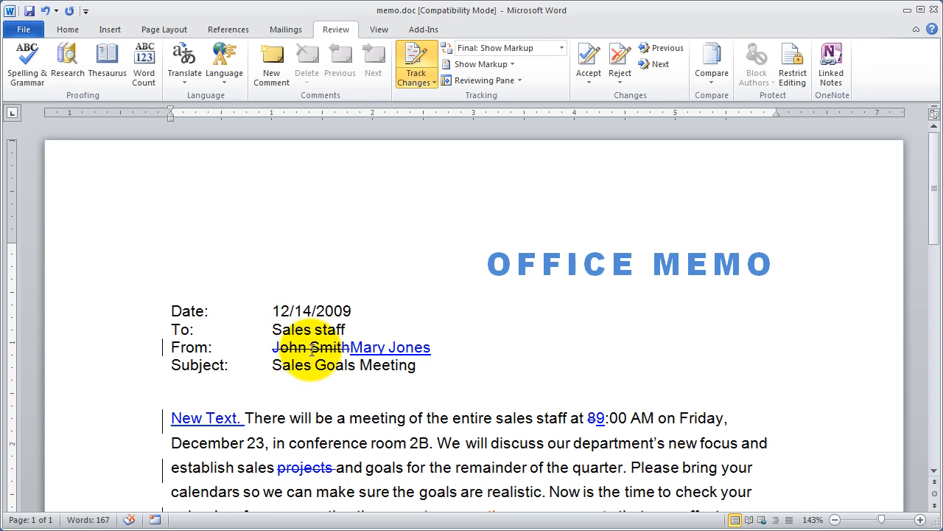
mouse_move(314, 350)
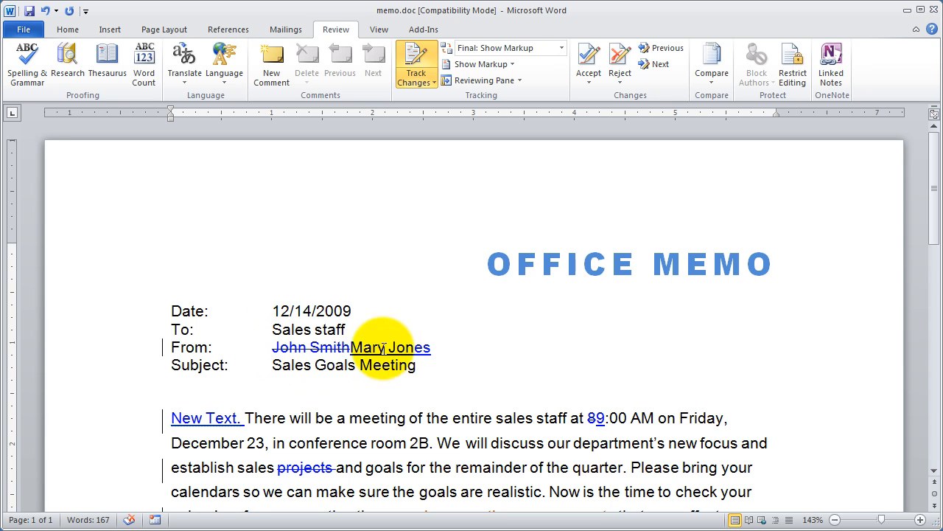
mouse_move(390, 347)
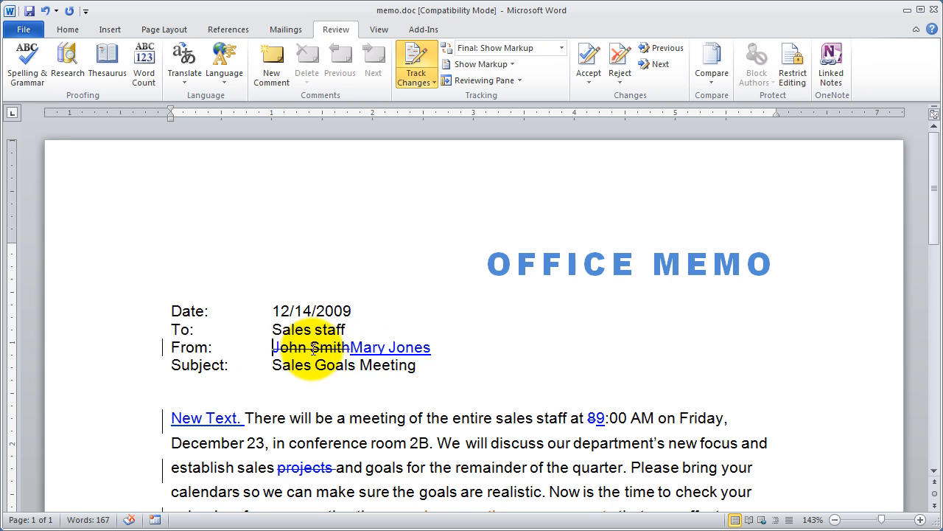
right_click(350, 348)
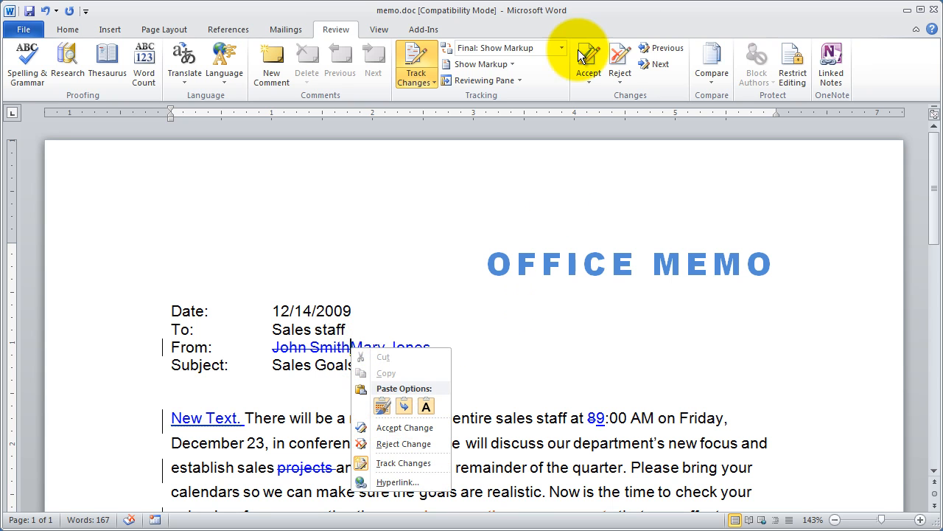
left_click(401, 427)
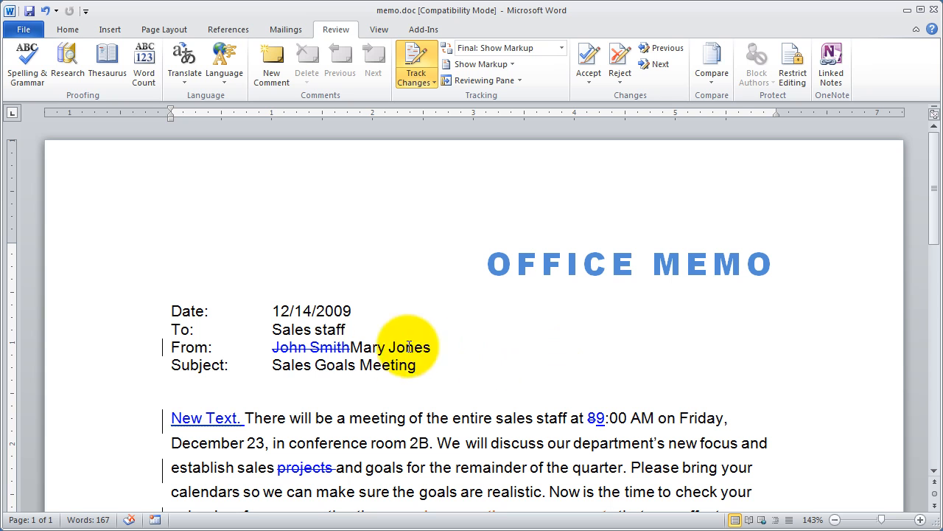
right_click(300, 347)
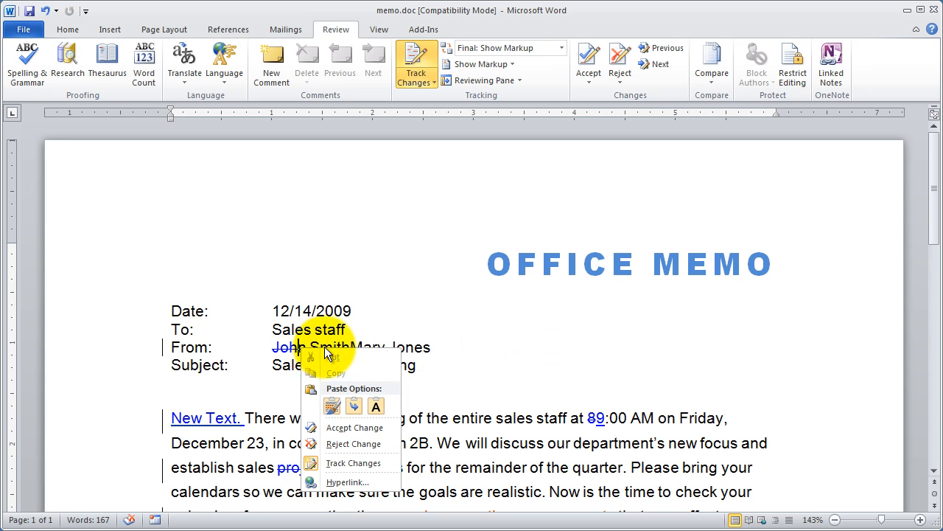
left_click(340, 429)
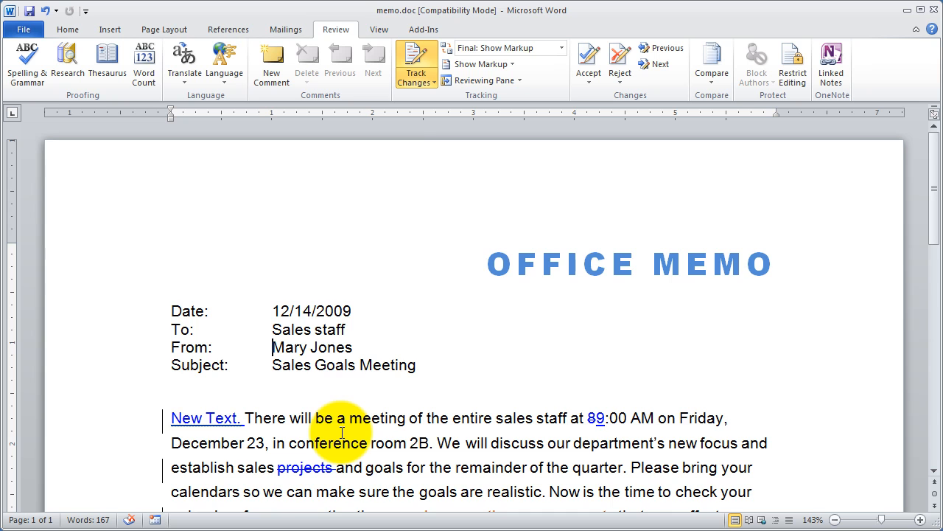
Replace "meeting of the" in the first body sentence with "This is a change." as a tracked edit
scroll(342, 432, "down", 3)
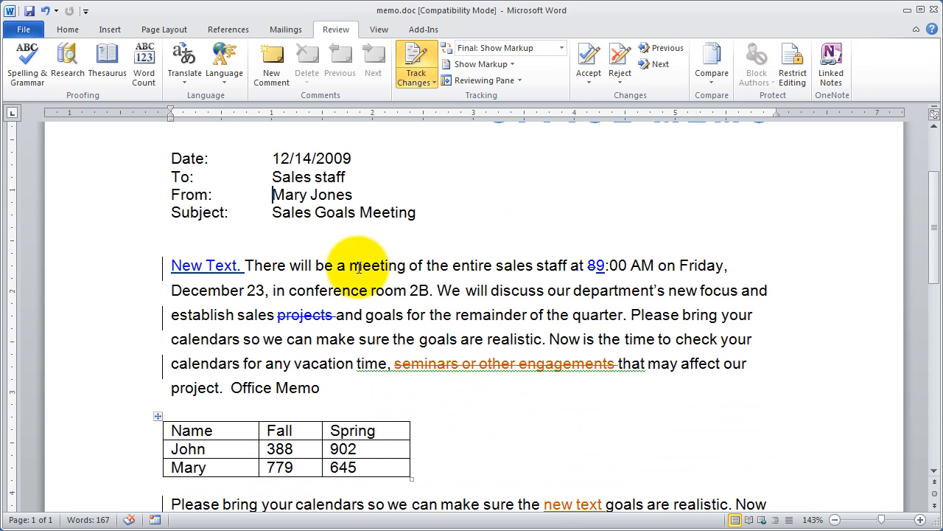
left_click_drag(349, 266, 437, 263)
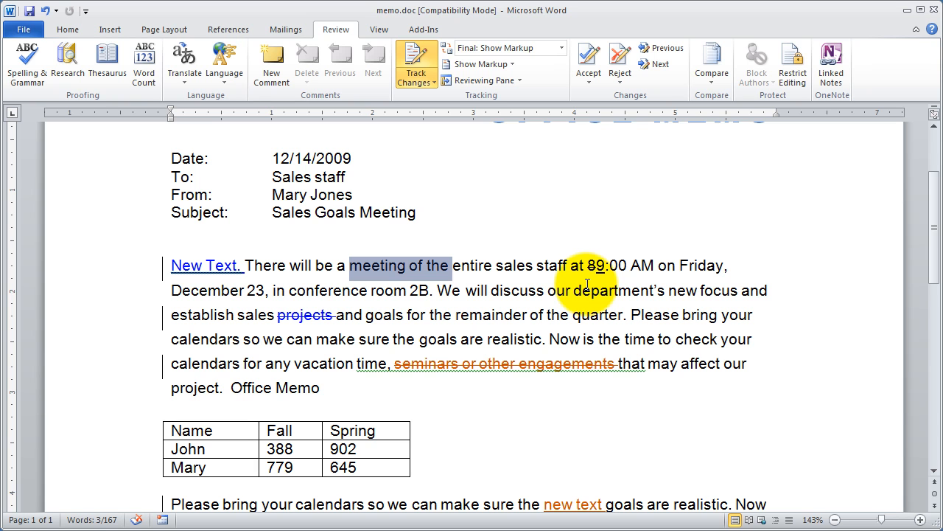
type("This is ")
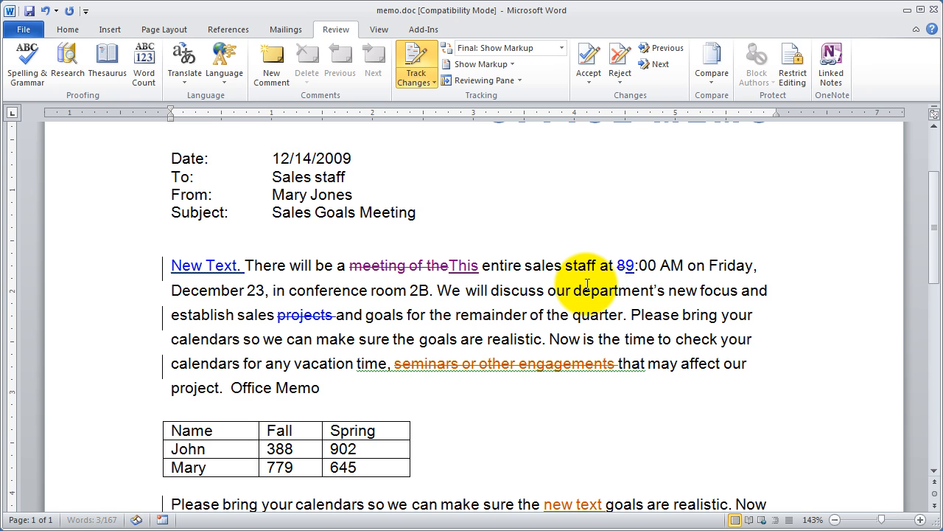
type("a change.")
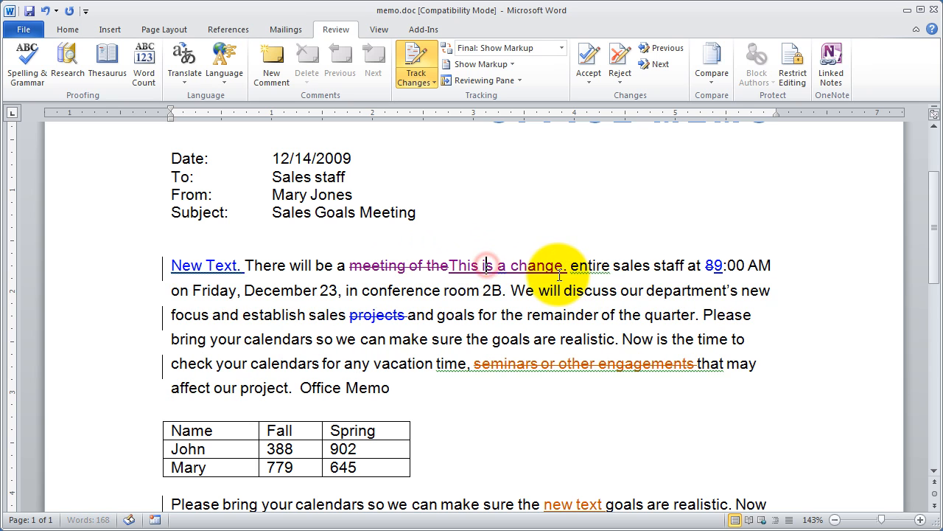
Check the options for accepting or rejecting the tracked insertion "This is a change." and the deletion "meeting of the"
left_click(399, 266)
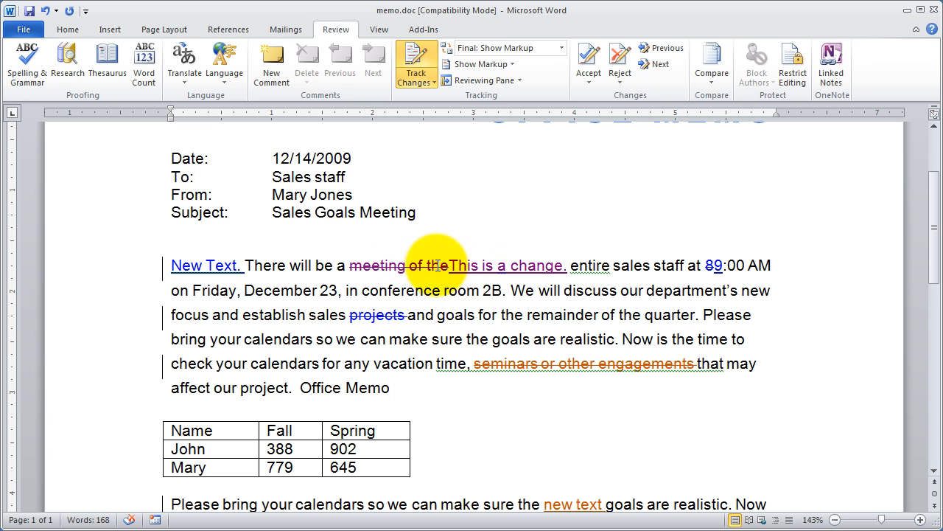
right_click(500, 263)
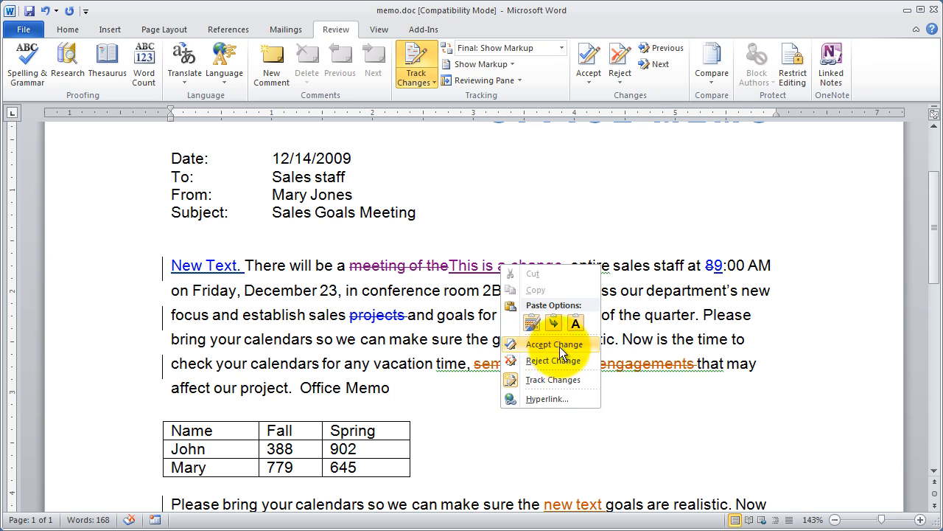
right_click(415, 270)
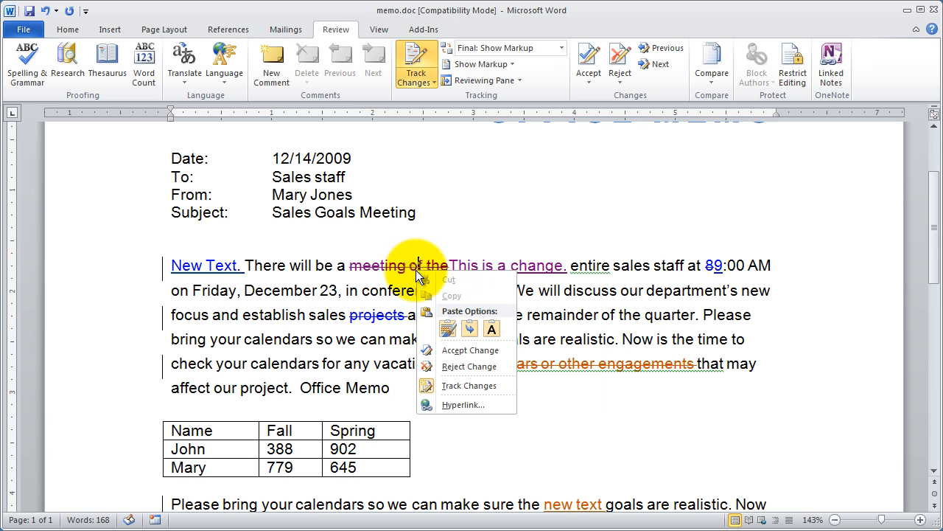
left_click(645, 303)
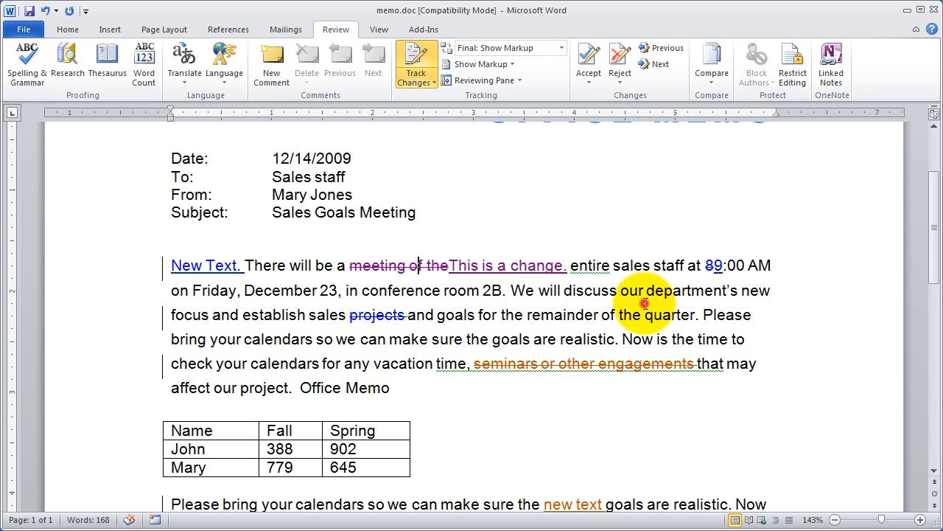
Place the cursor in the insertion "This is a change." and review the Accept command's options without applying one
scroll(642, 301, "up", 3)
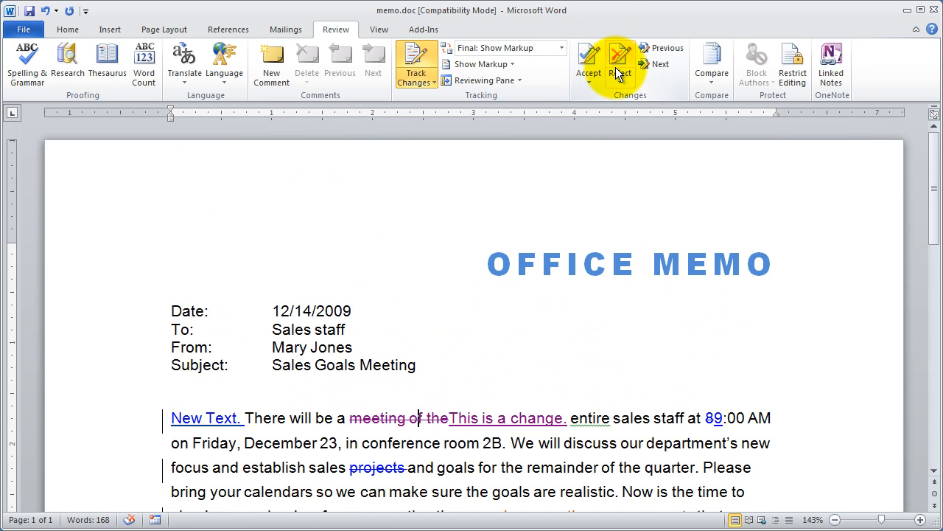
left_click_drag(563, 412, 451, 417)
left_click(500, 417)
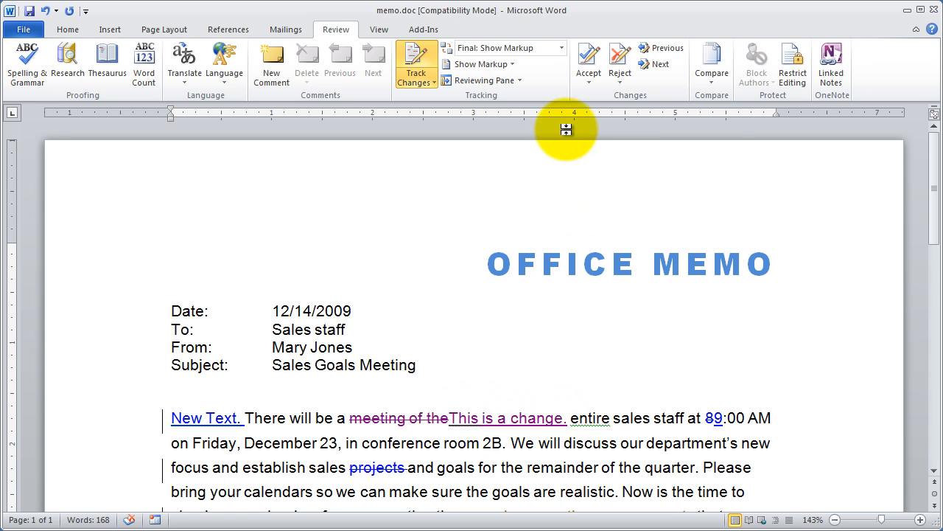
left_click(587, 85)
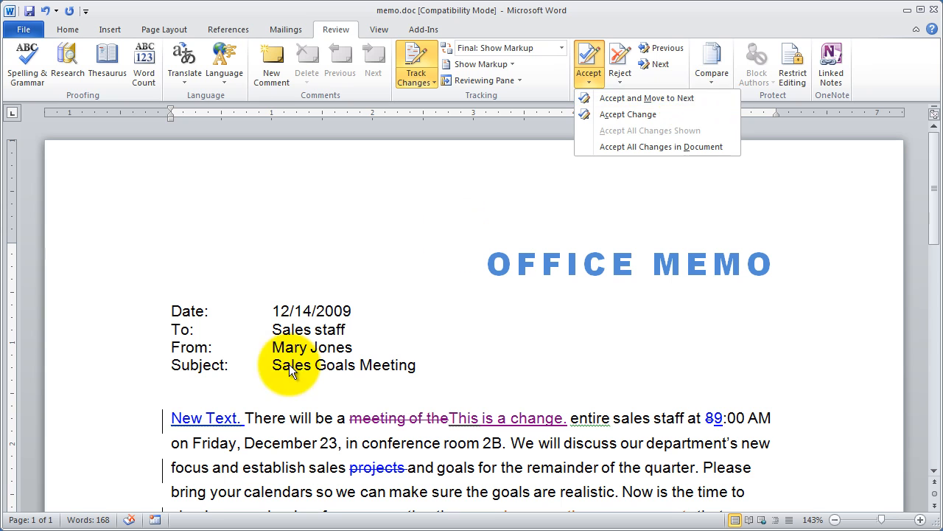
left_click(390, 293)
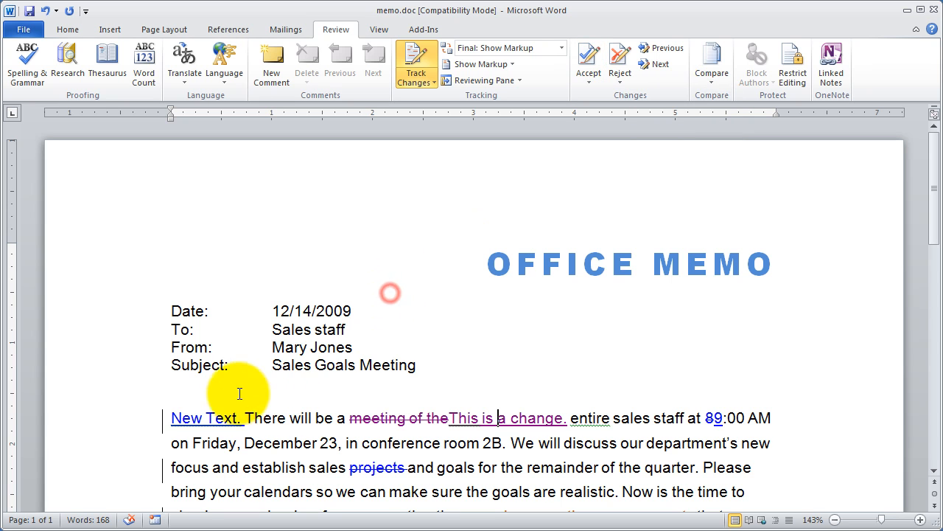
Accept the tracked insertion "New Text." at the start of the first body paragraph and move to the next change
right_click(211, 422)
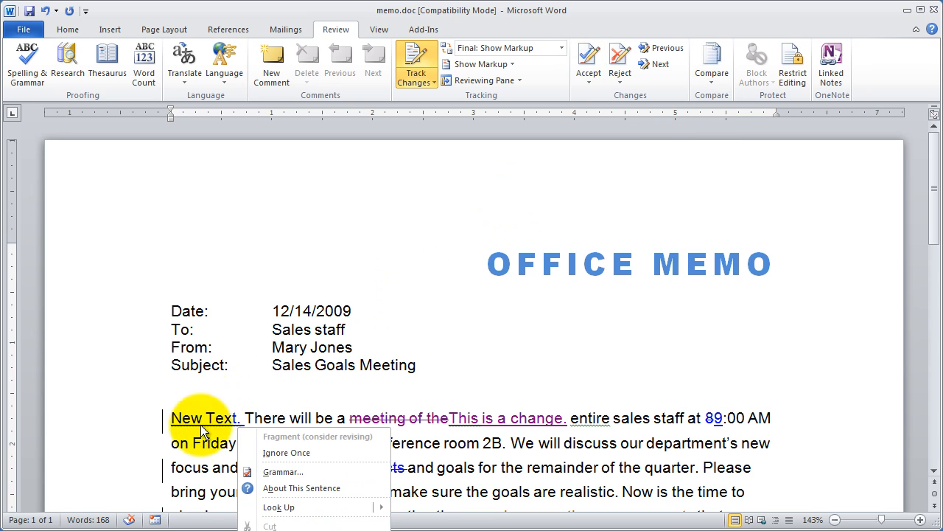
left_click(206, 419)
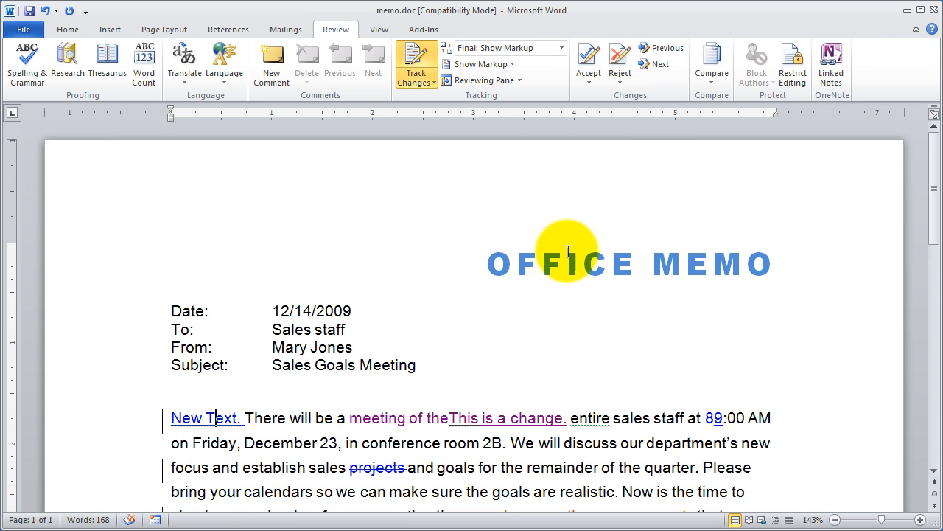
left_click(594, 84)
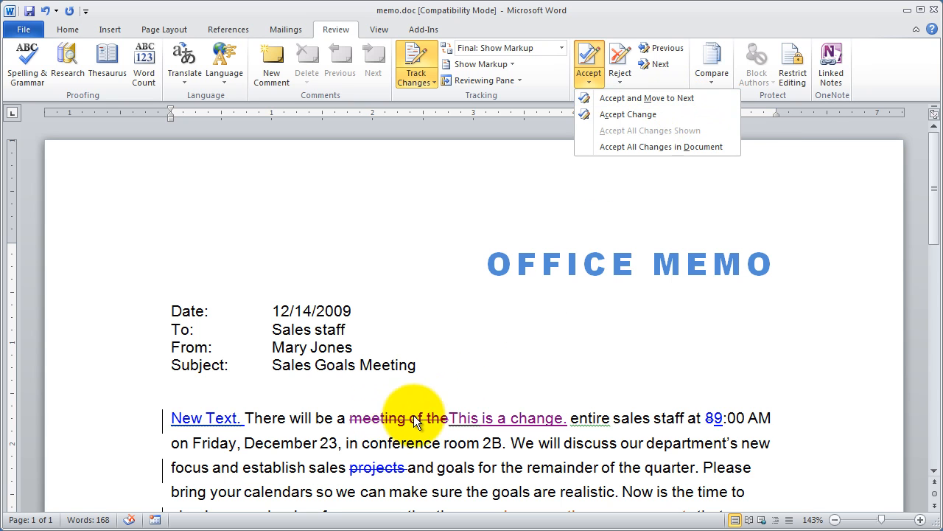
left_click(658, 97)
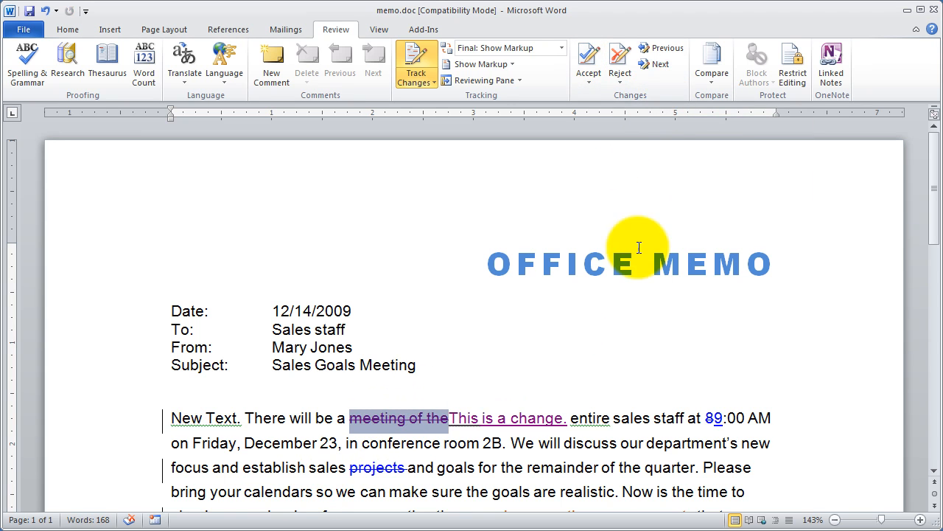
Review the options for accepting or rejecting a single change or all changes in the document without applying any
left_click(594, 85)
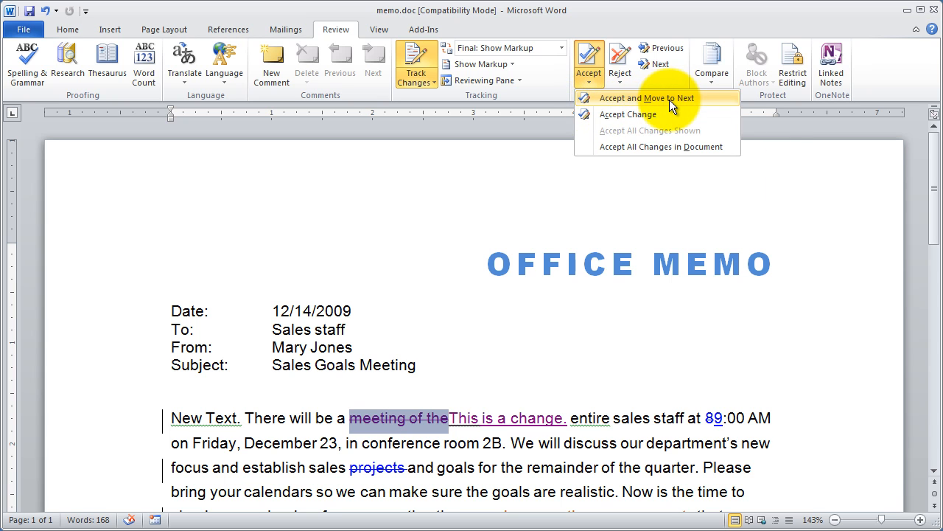
right_click(411, 415)
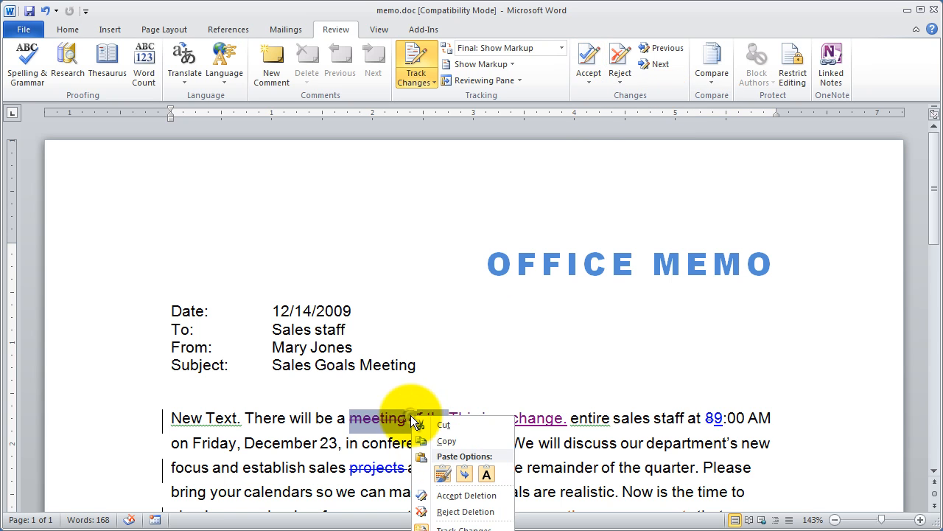
left_click(592, 81)
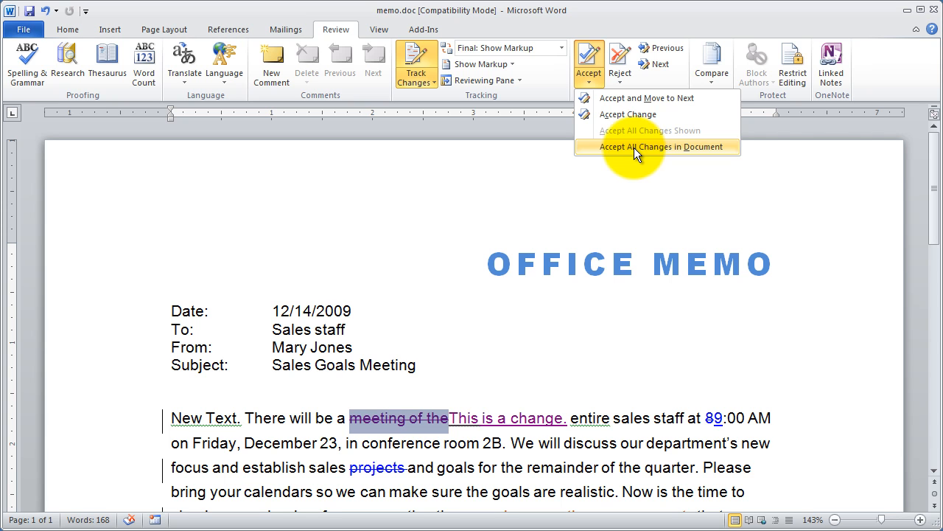
left_click(379, 333)
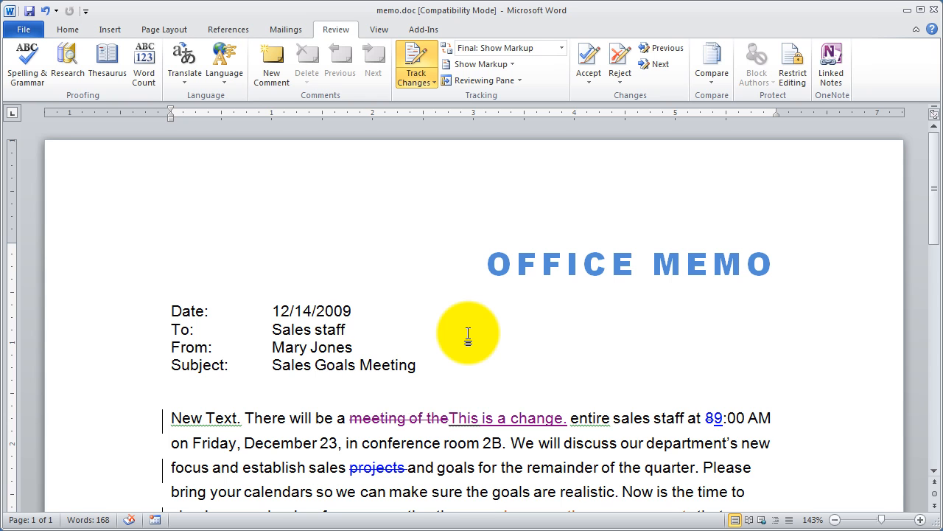
left_click(589, 75)
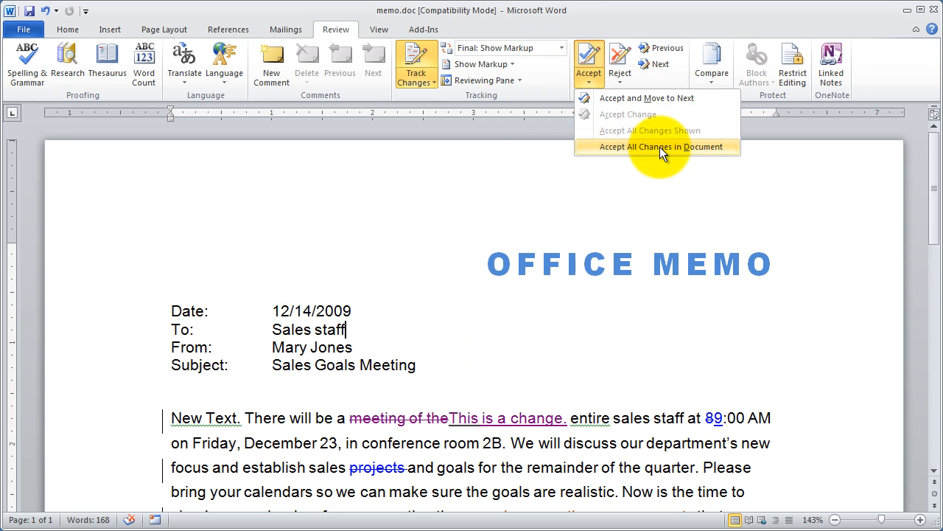
left_click(625, 80)
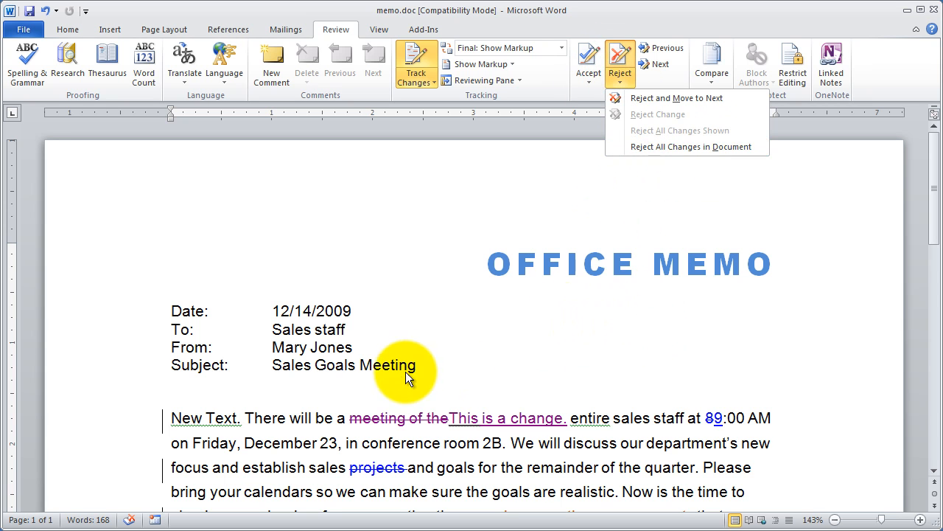
left_click(455, 362)
View the memo as Final, then return to Final: Show Markup
left_click(561, 48)
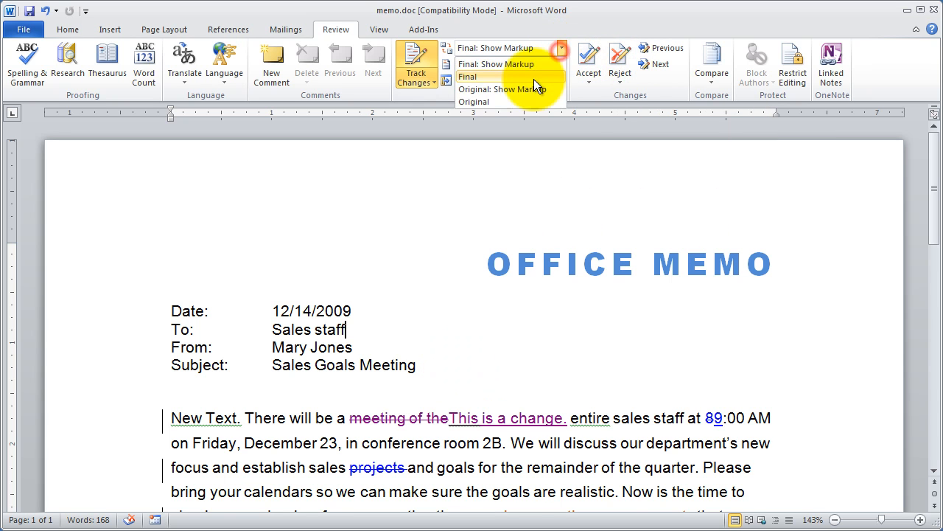
left_click(527, 78)
left_click(562, 48)
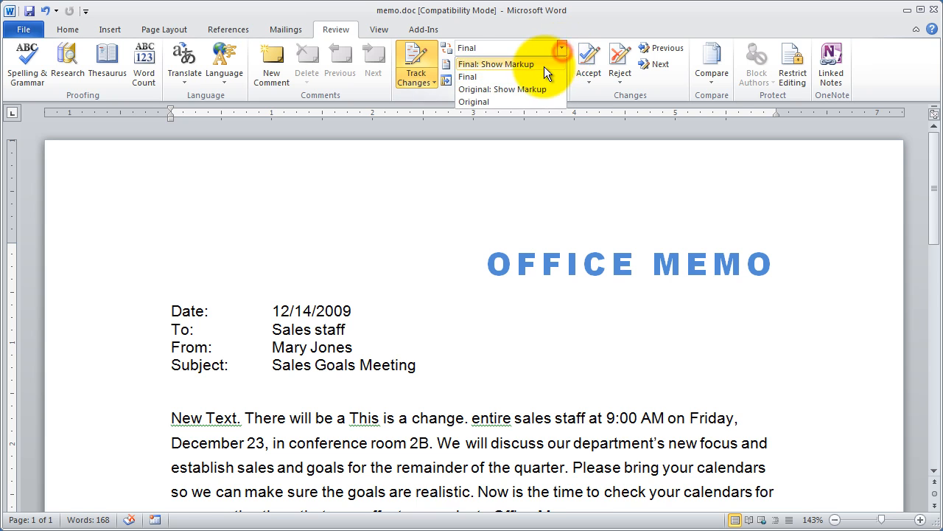
left_click(544, 65)
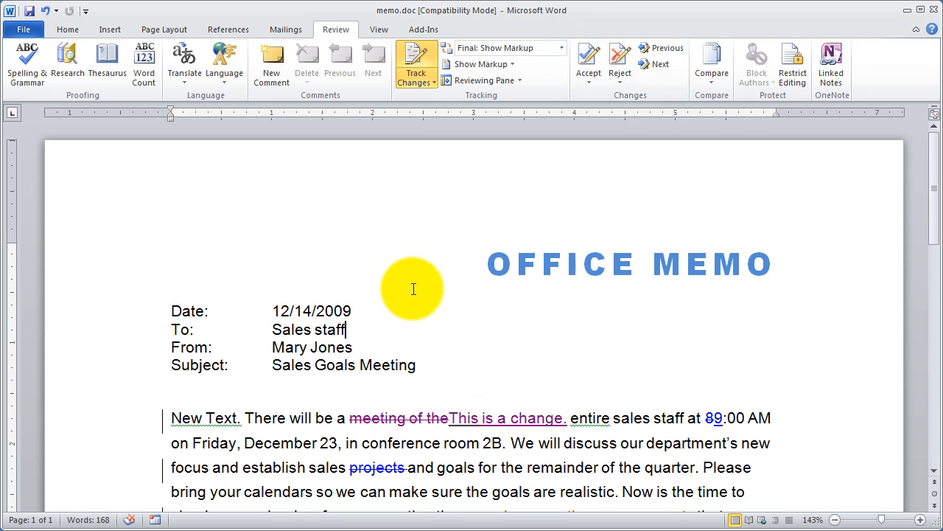
Go forward through the tracked changes from the To line to the deletion "seminars or other engagements"
left_click(362, 328)
left_click(658, 63)
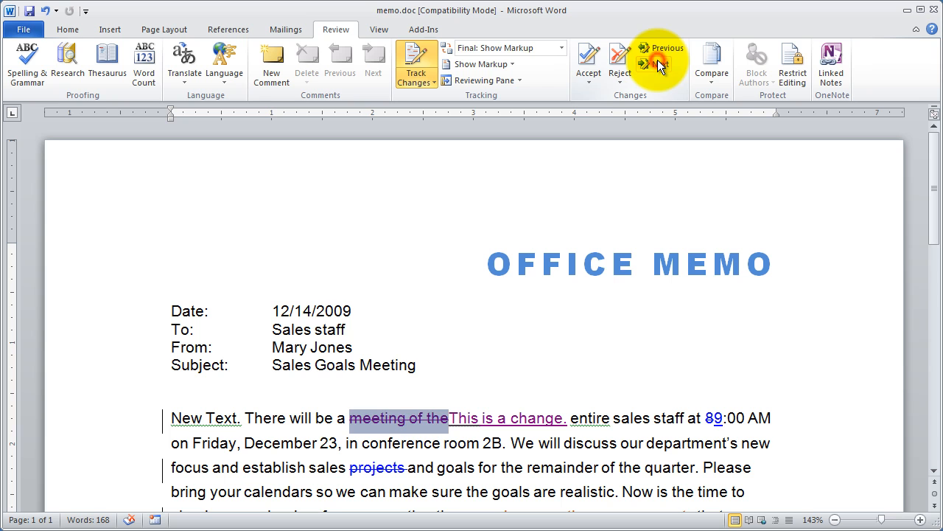
left_click(658, 63)
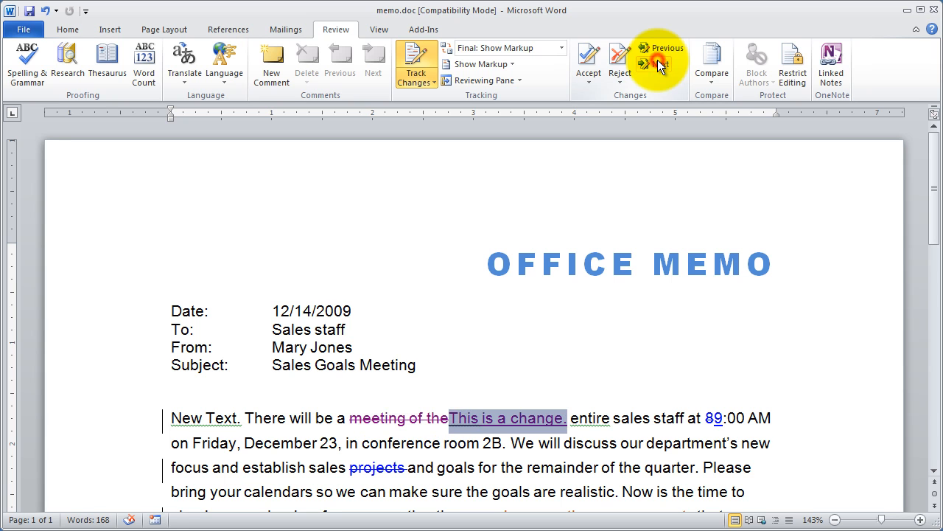
left_click(658, 63)
left_click(657, 64)
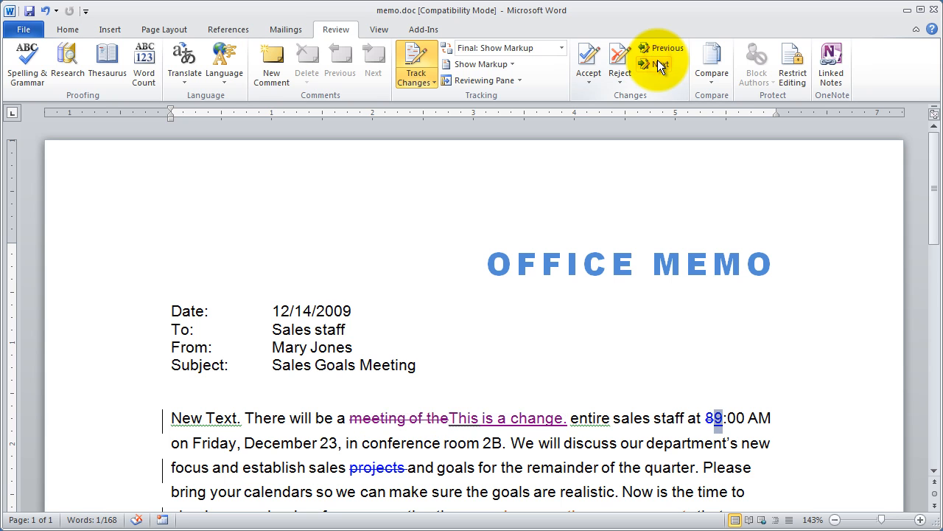
left_click(658, 64)
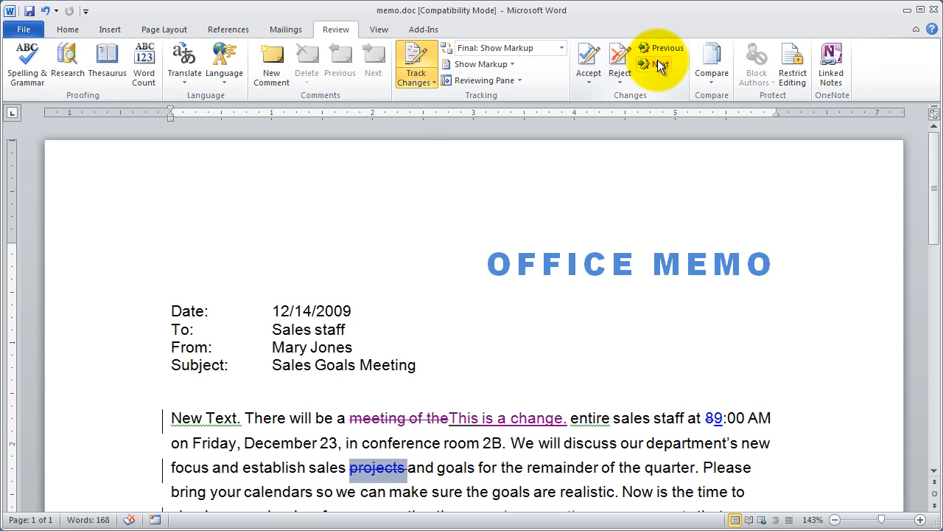
left_click(657, 63)
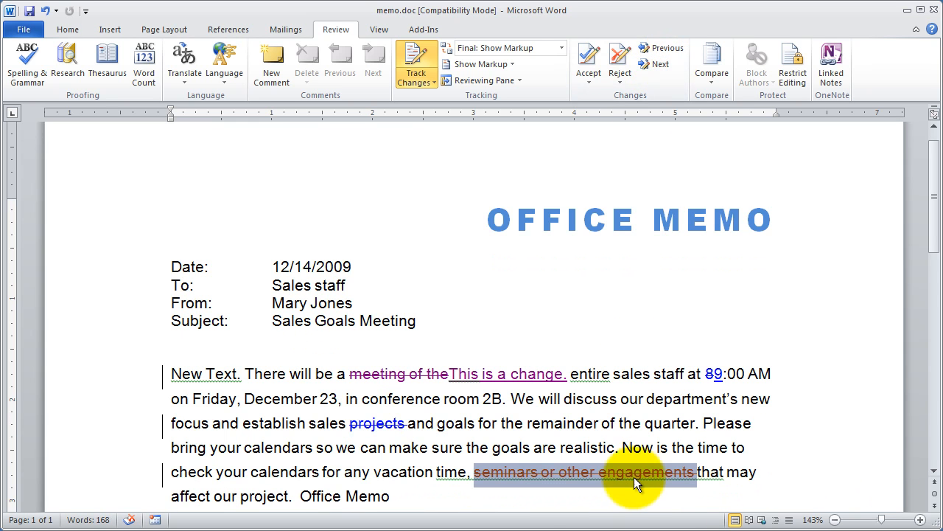
From the word "quarter", go back to the previous tracked change, the deletion "projects", and check its accept and reject options
mouse_move(619, 473)
left_click(654, 423)
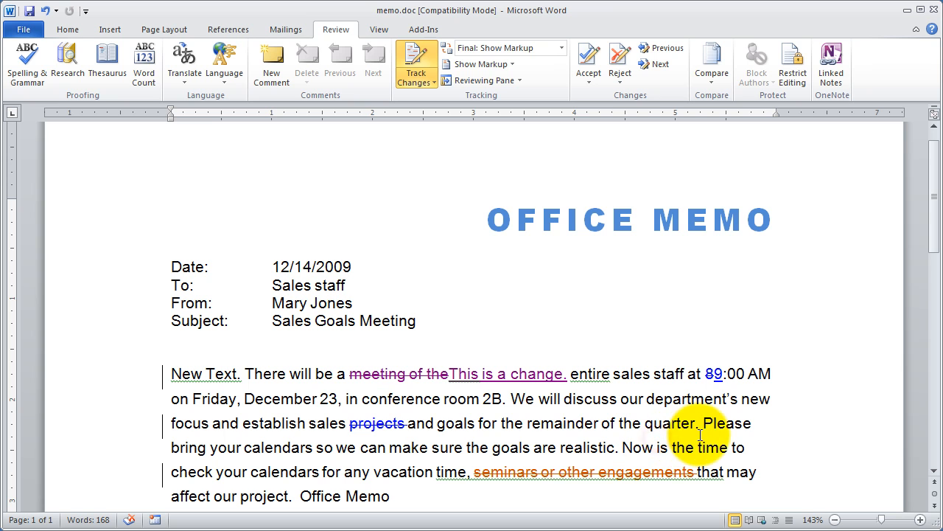
left_click(659, 47)
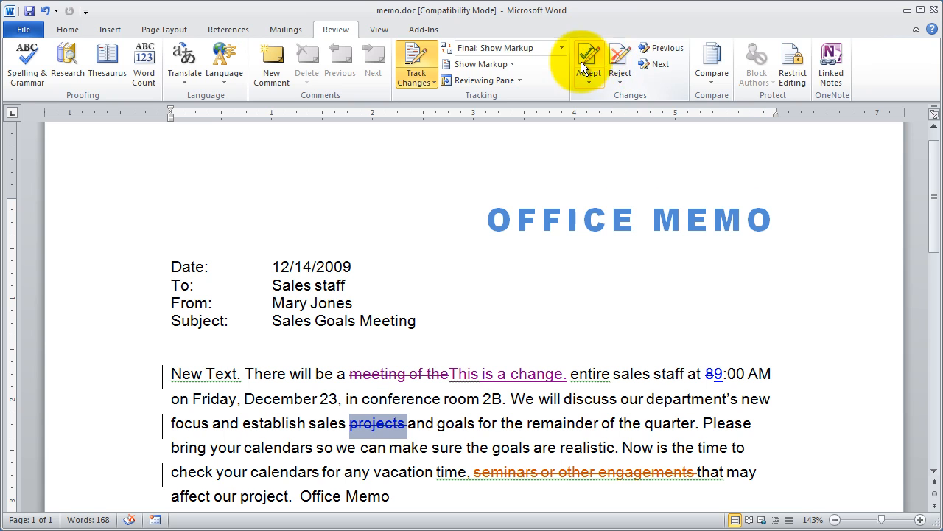
right_click(387, 429)
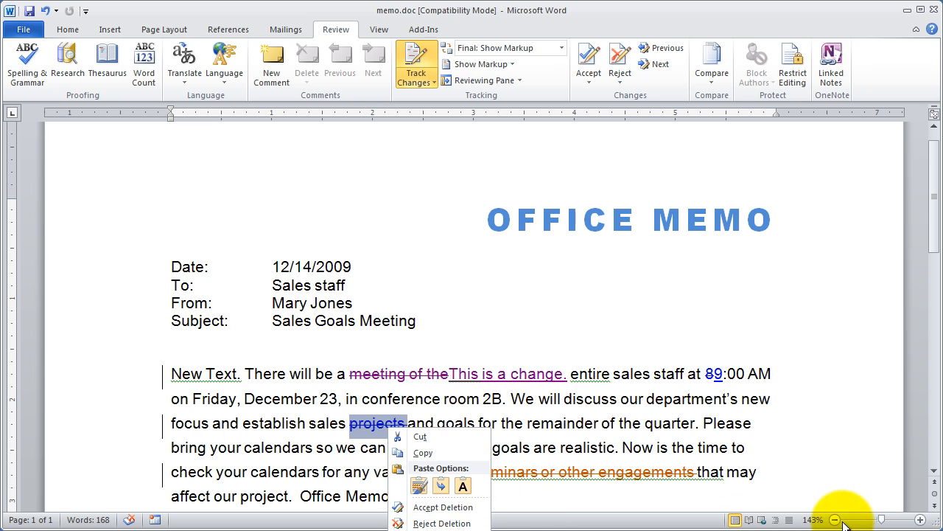
left_click(450, 326)
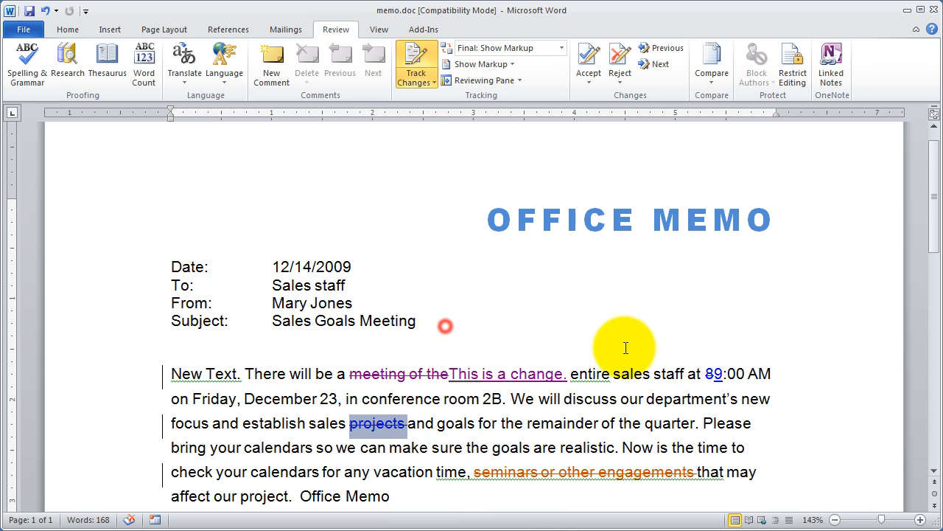